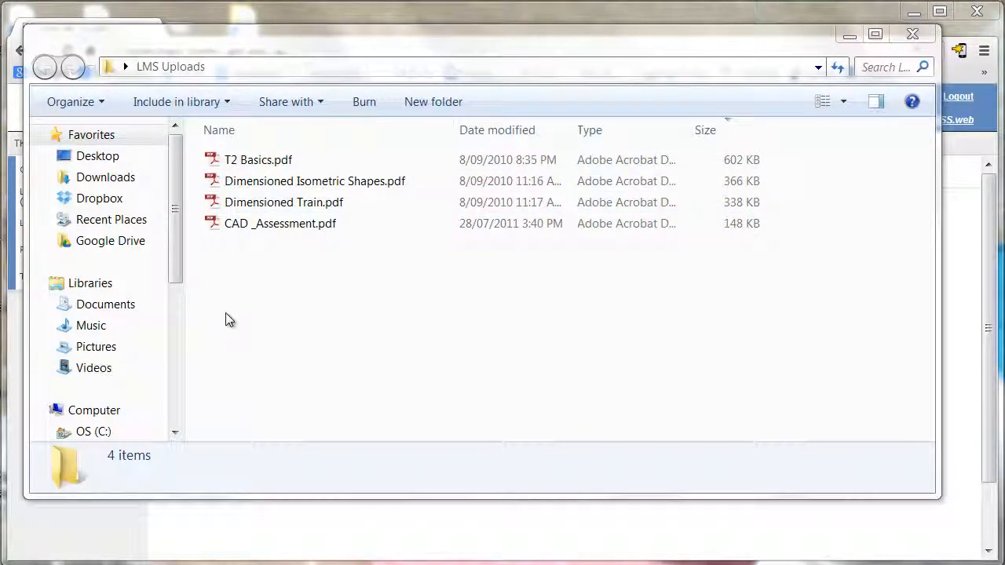
Step: Compress all four PDFs in the LMS Uploads folder into a zip archive named CAD Resources
{"action": "left_click_drag", "start_coordinate": [221, 273], "coordinate": [358, 157]}
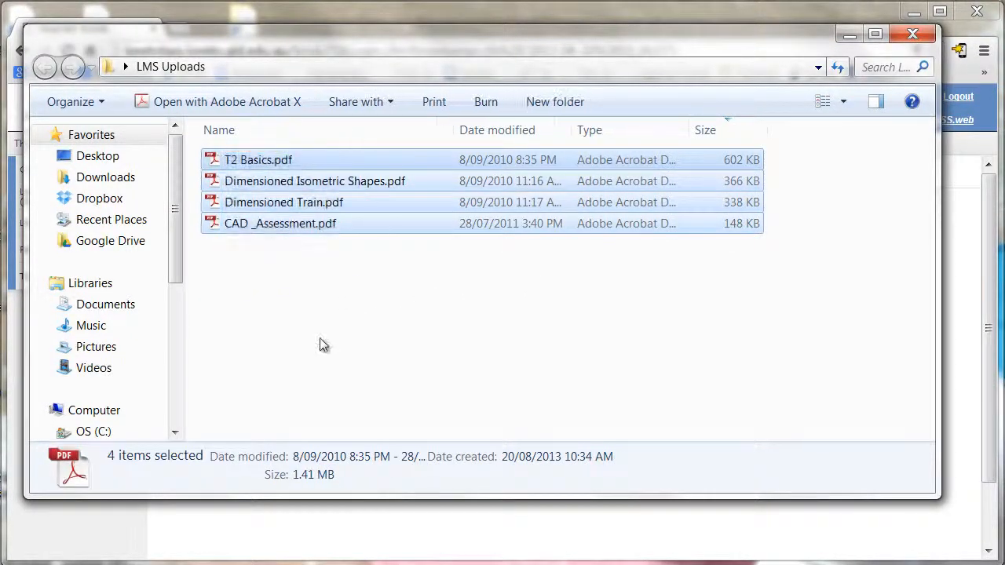
{"action": "right_click", "coordinate": [265, 180]}
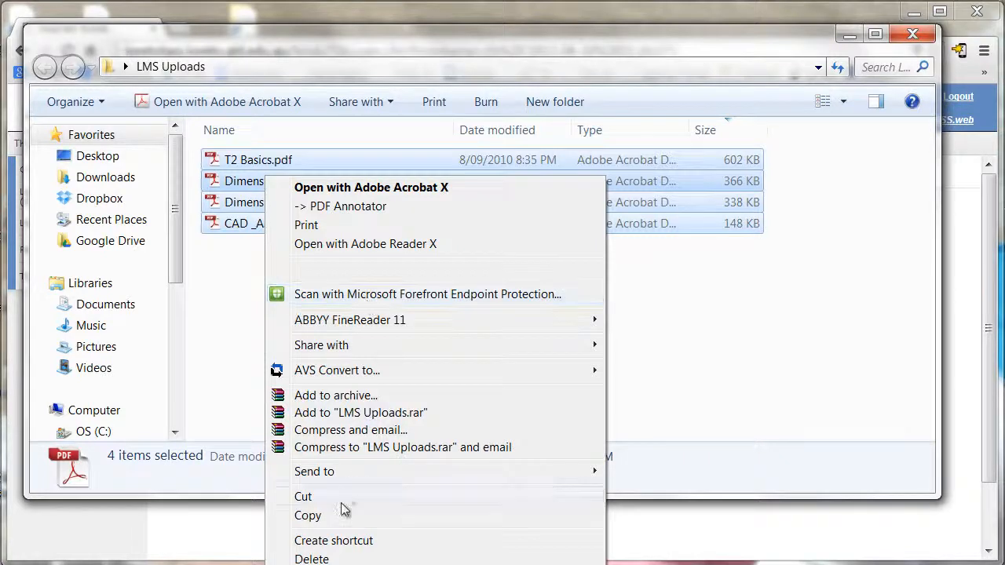
{"action": "mouse_move", "coordinate": [460, 474]}
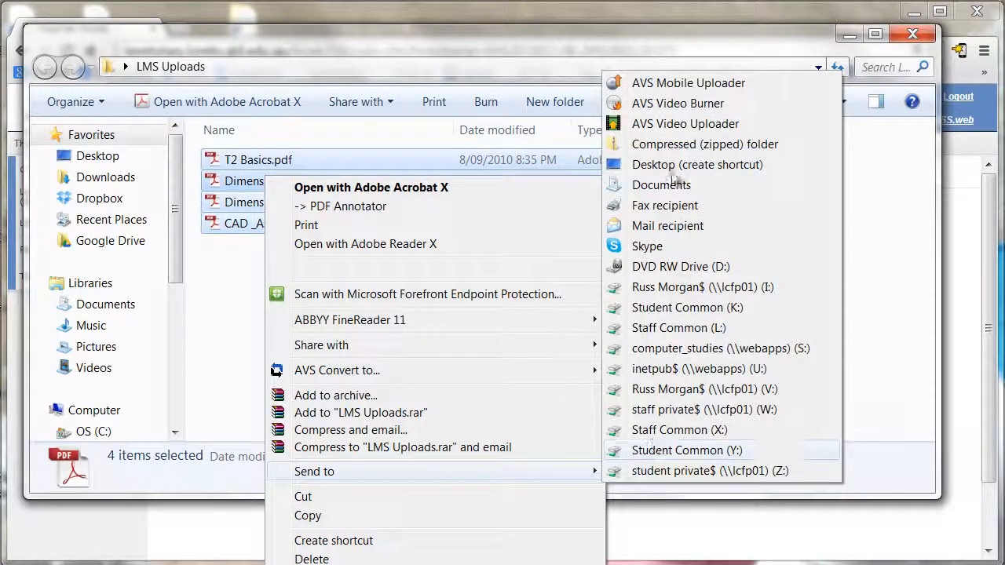
{"action": "left_click", "coordinate": [663, 145]}
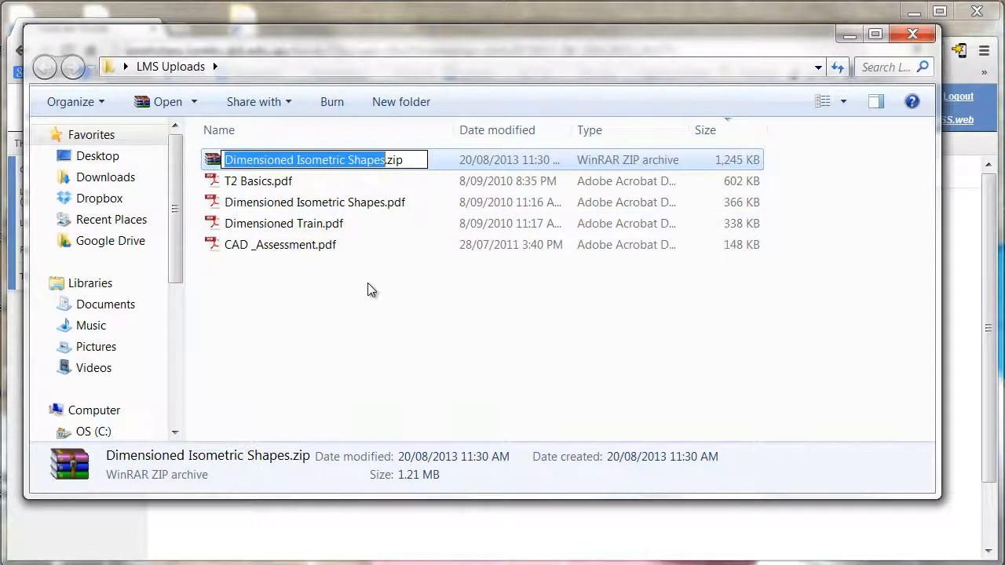
{"action": "type", "text": "CAD Res"}
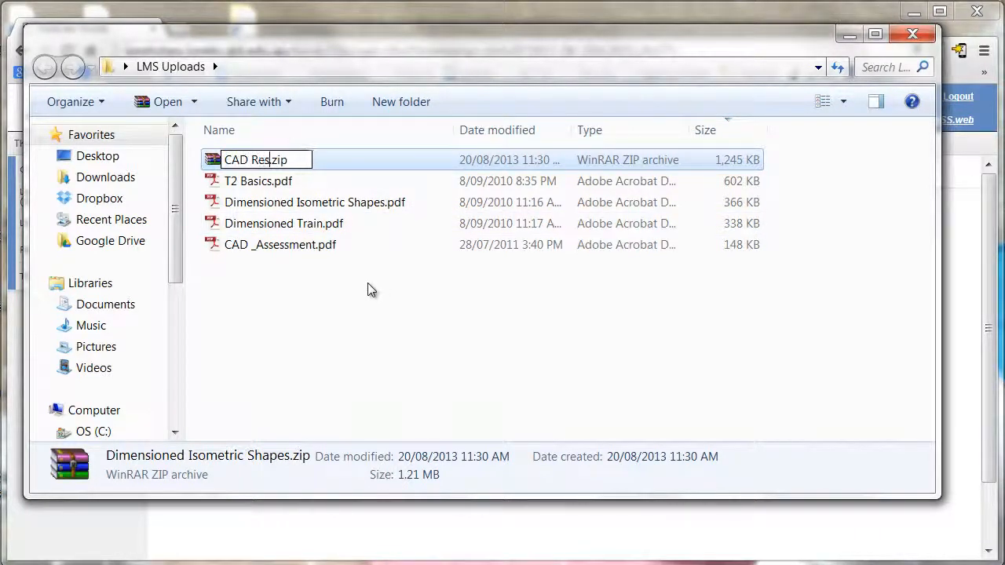
{"action": "type", "text": "ources"}
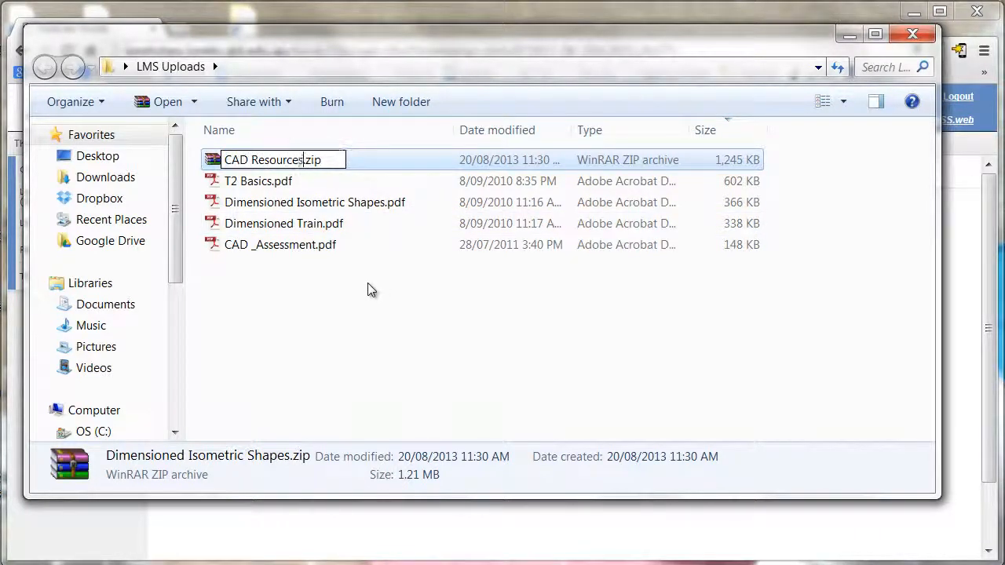
{"action": "key", "text": "Return"}
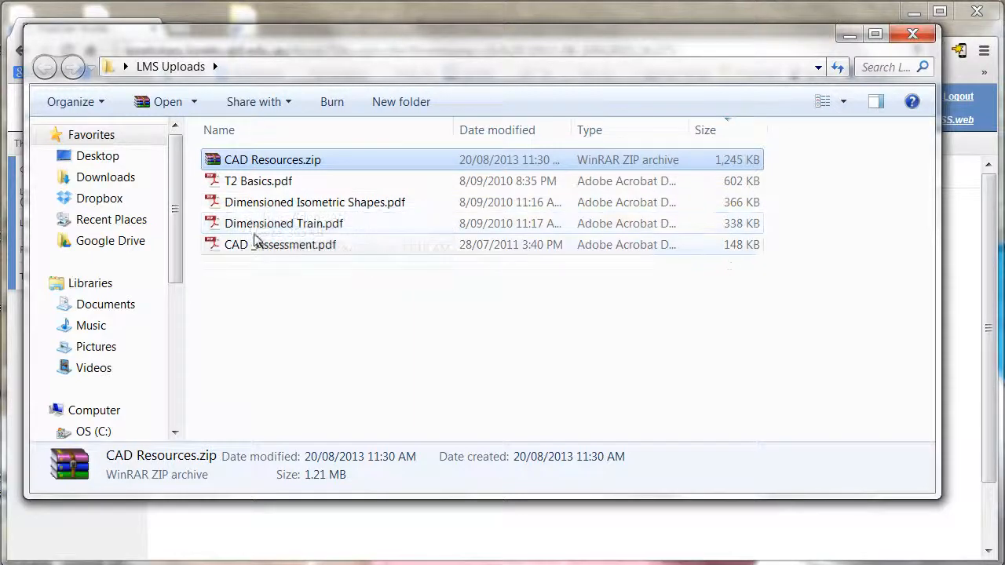
Step: Switch to the Teacher Kiosk in Chrome and set up a bulk resource upload to the Central Repository for ICT Junior, year 9, topic CAD
{"action": "left_click", "coordinate": [849, 34]}
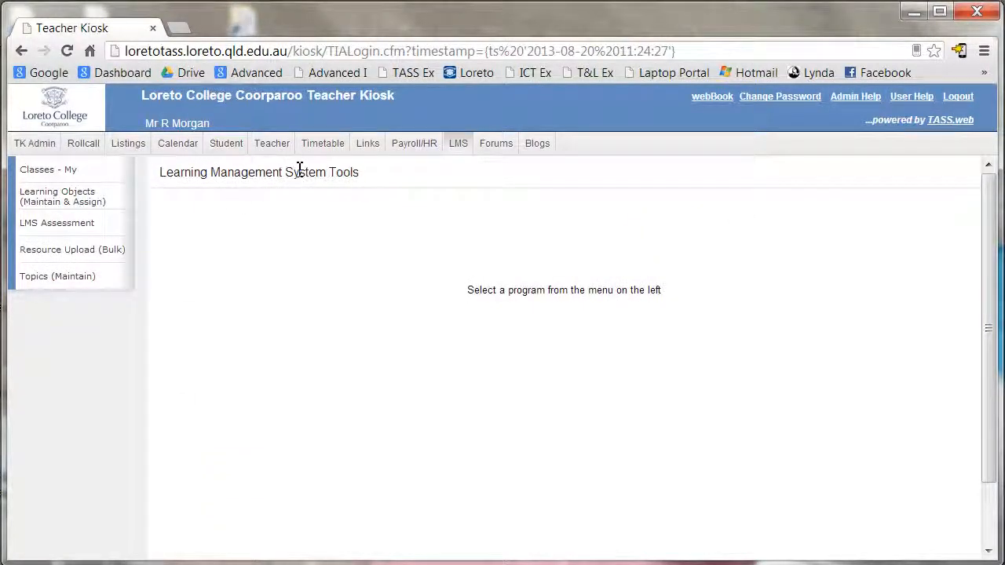
{"action": "left_click", "coordinate": [71, 251]}
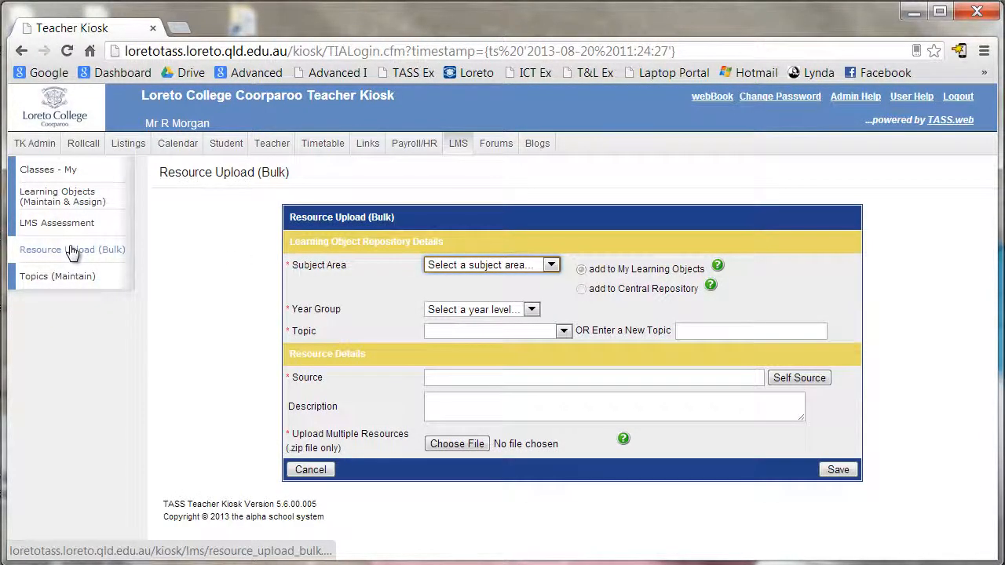
{"action": "left_click", "coordinate": [552, 266]}
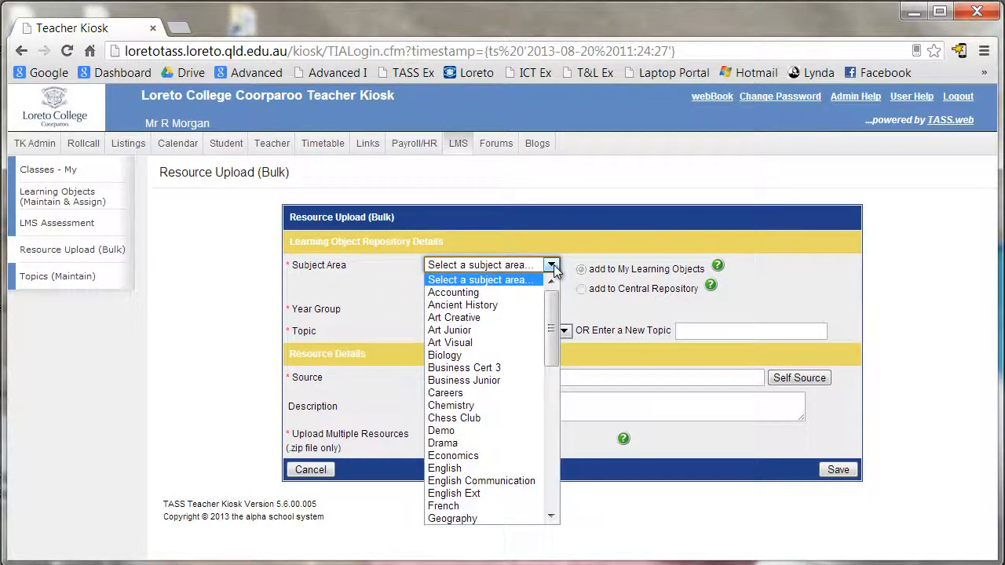
{"action": "key", "text": "i"}
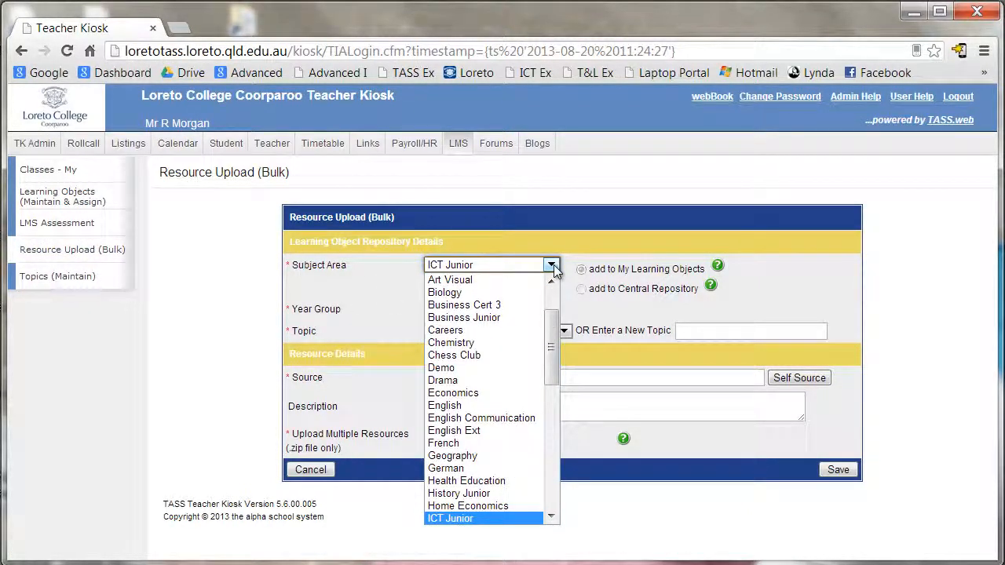
{"action": "key", "text": "Return"}
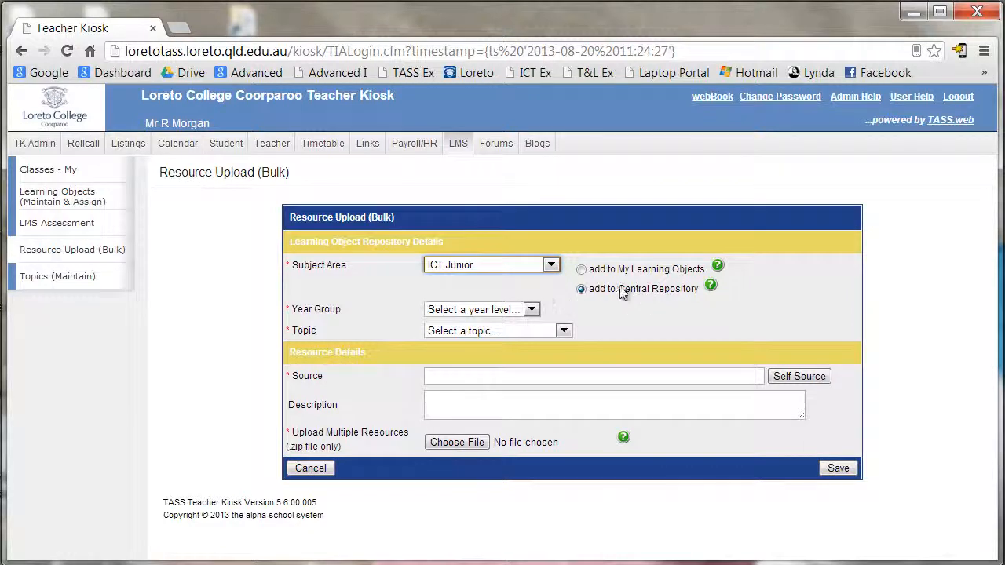
{"action": "left_click", "coordinate": [532, 309]}
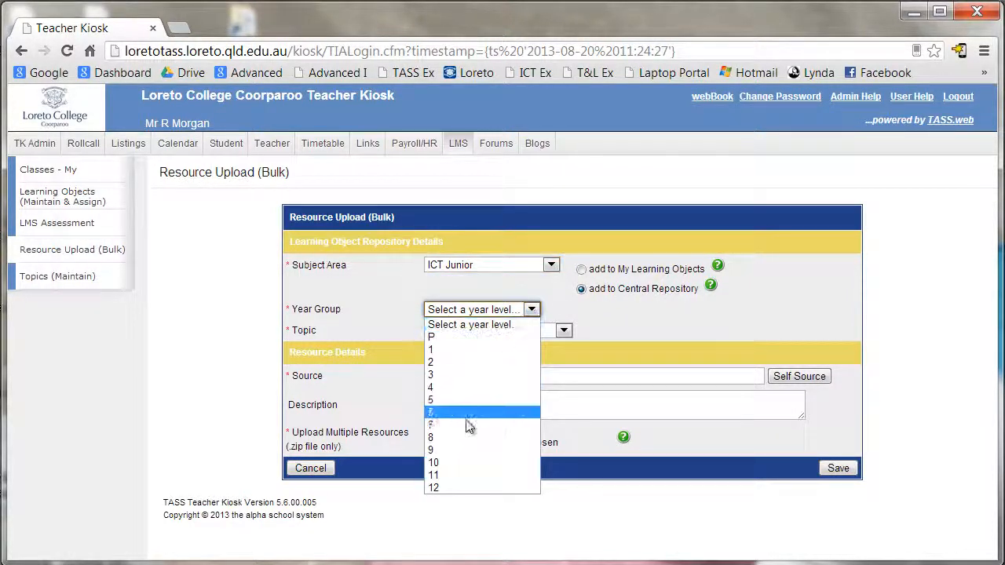
{"action": "left_click", "coordinate": [438, 450]}
{"action": "left_click", "coordinate": [564, 329]}
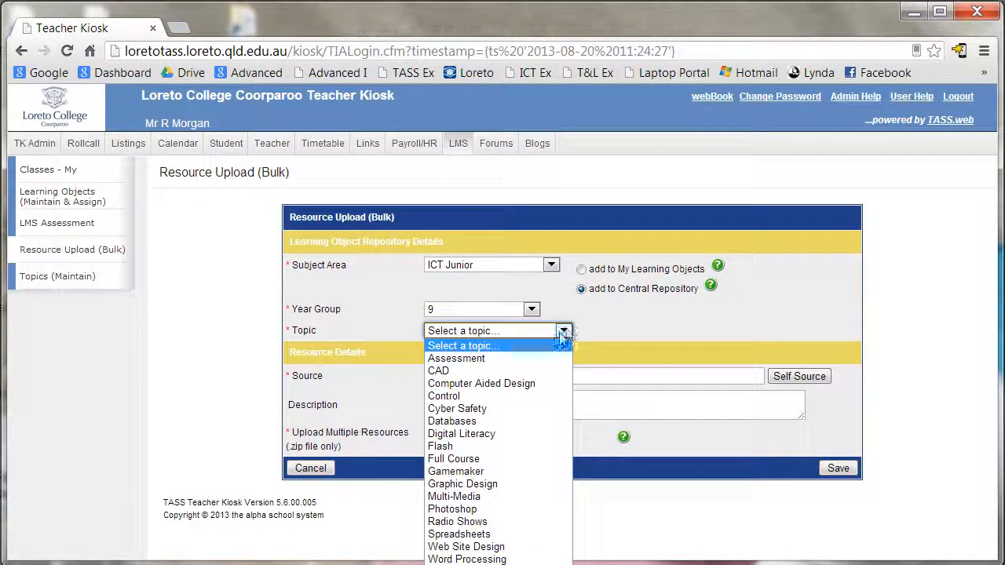
{"action": "left_click", "coordinate": [447, 372]}
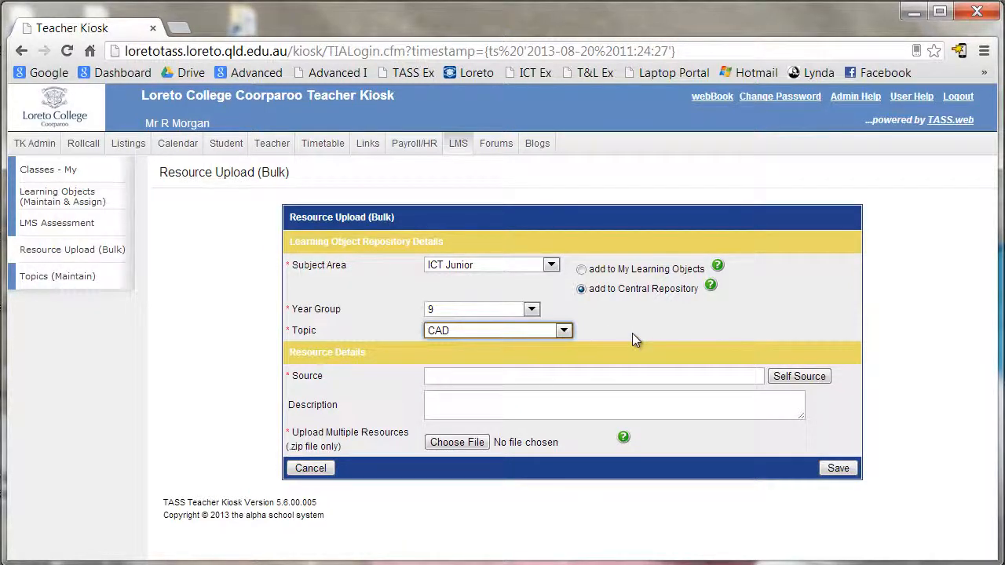
Step: Fill in the resource details with yourself as the source and "CAD Resources" as the description
{"action": "left_click", "coordinate": [801, 375]}
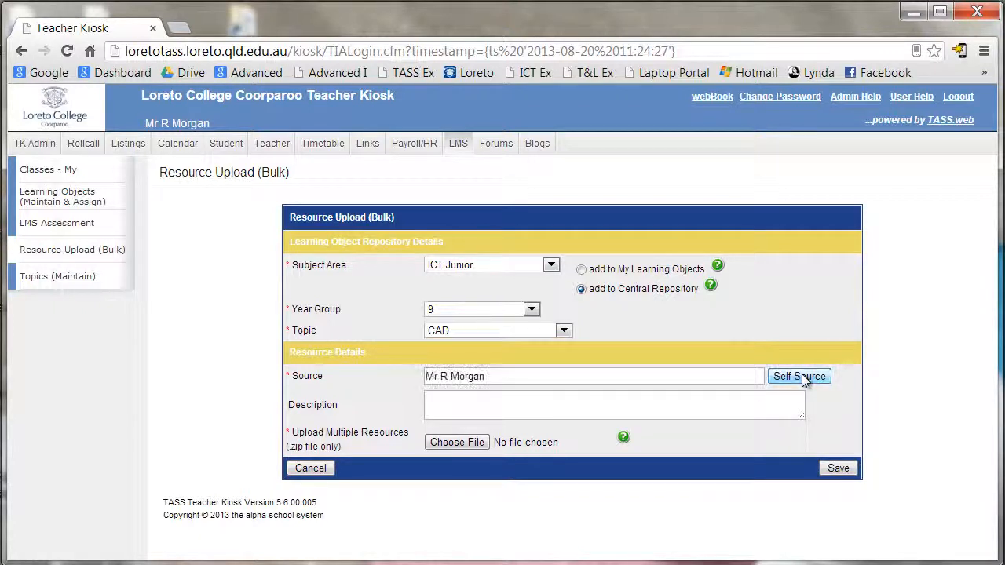
{"action": "left_click", "coordinate": [465, 405]}
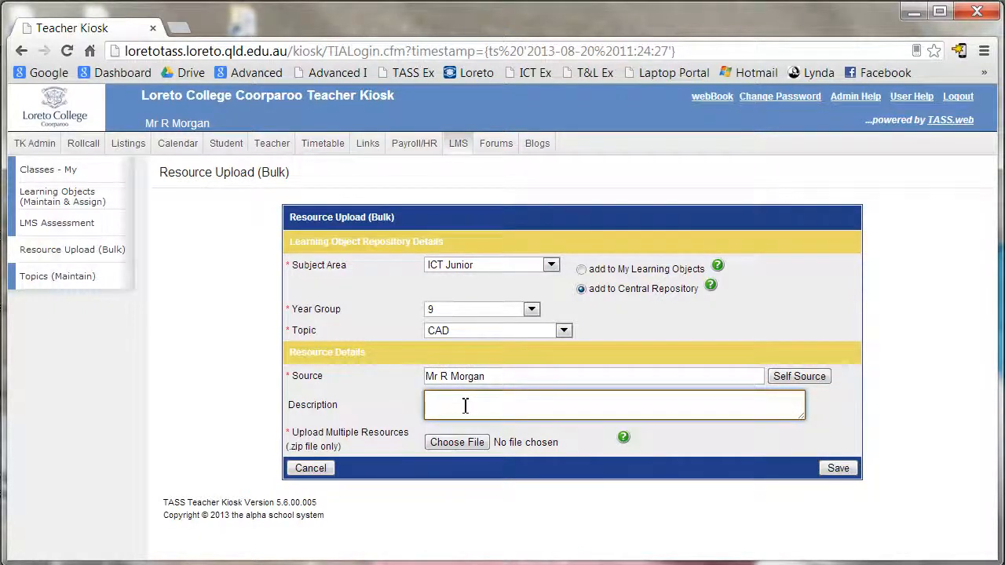
{"action": "type", "text": "CAD Resources"}
Step: Attach CAD Resources.zip from the LMS Uploads folder and save the bulk upload
{"action": "left_click", "coordinate": [480, 443]}
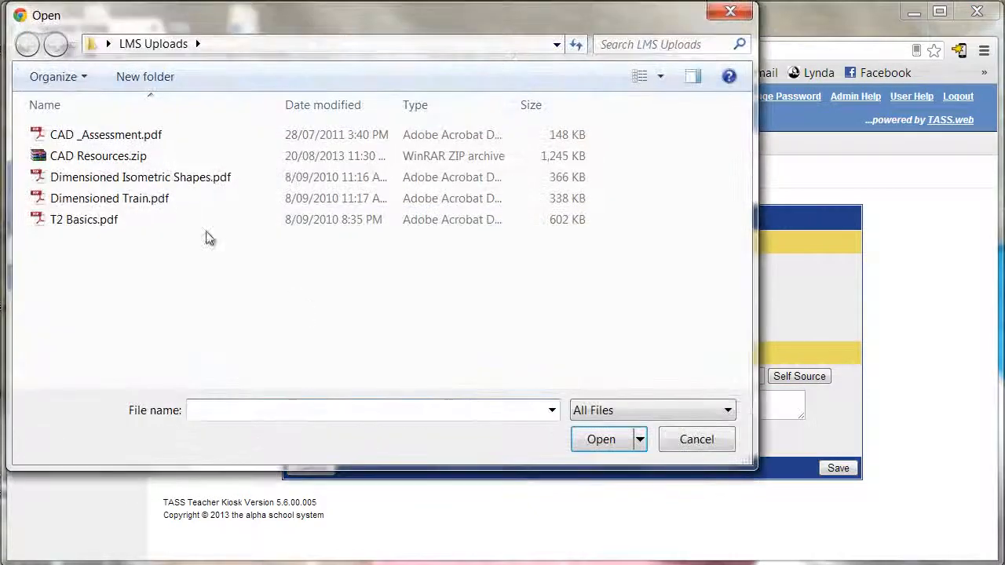
{"action": "left_click", "coordinate": [84, 156]}
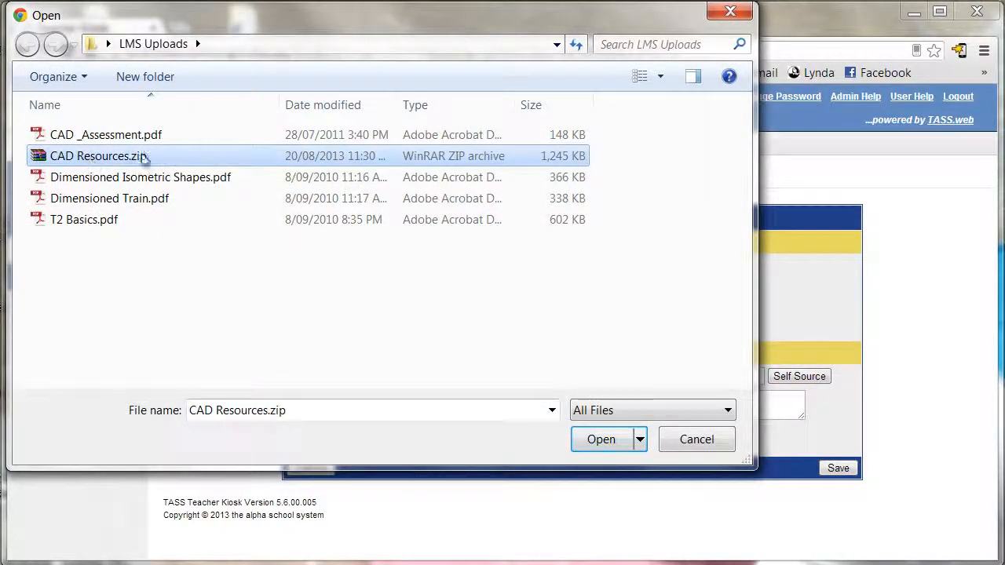
{"action": "left_click", "coordinate": [608, 438]}
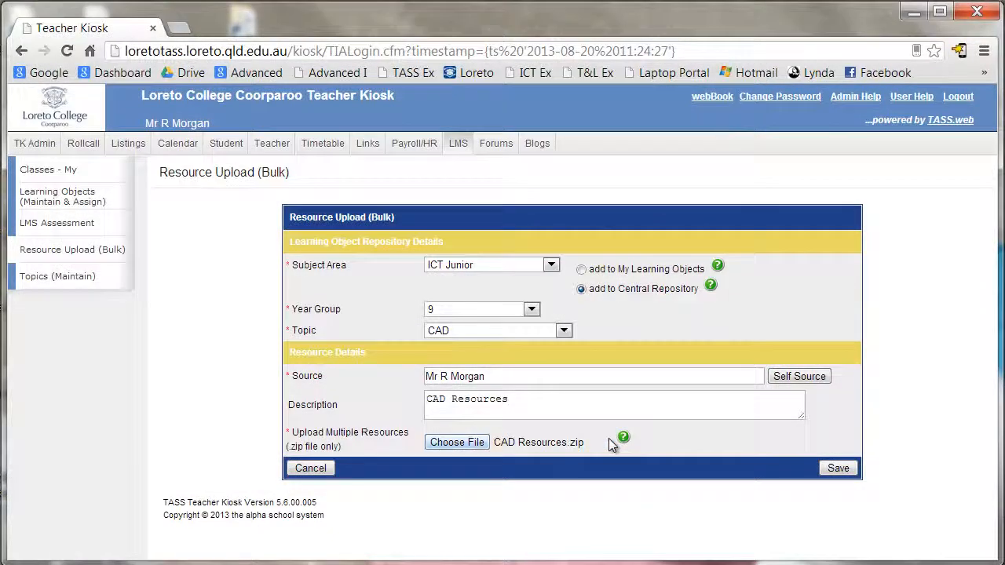
{"action": "left_click", "coordinate": [839, 469]}
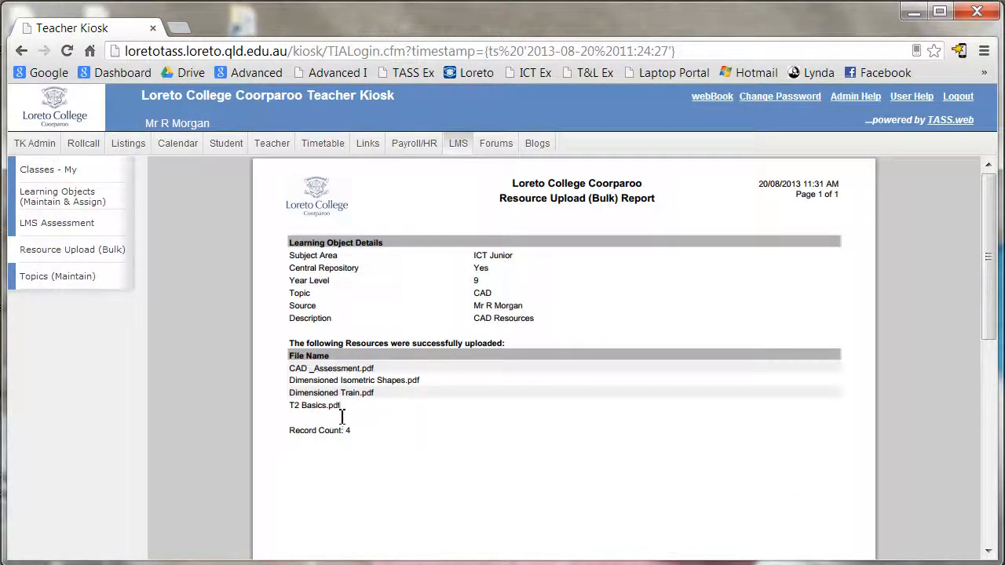
Step: Browse the Learning Objects to the resources under Central Repository, ICT Junior, Year 9, CAD
{"action": "left_click", "coordinate": [58, 196]}
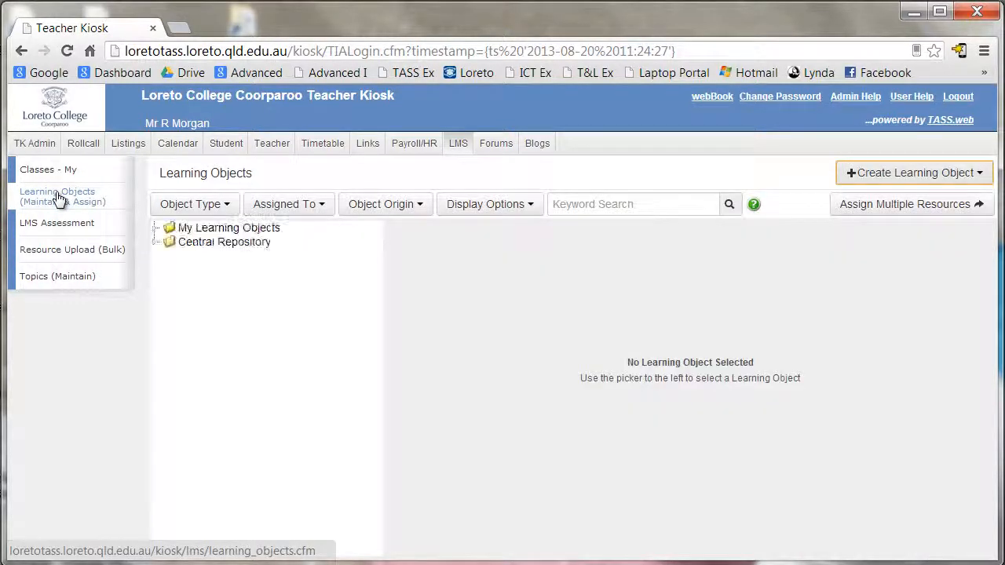
{"action": "left_click", "coordinate": [155, 243]}
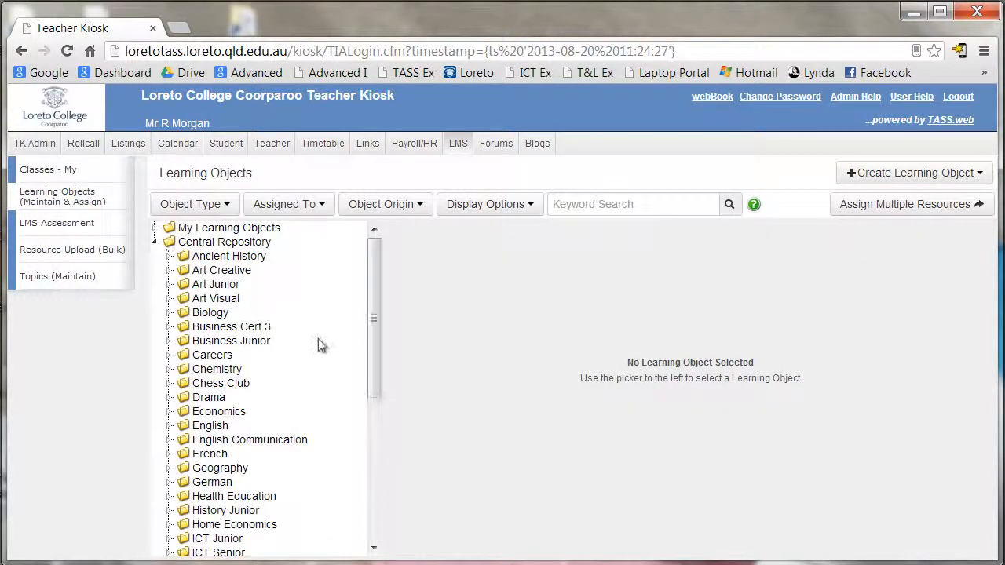
{"action": "scroll", "coordinate": [319, 345], "scroll_direction": "down", "scroll_amount": 4}
{"action": "scroll", "coordinate": [317, 346], "scroll_direction": "up", "scroll_amount": 2}
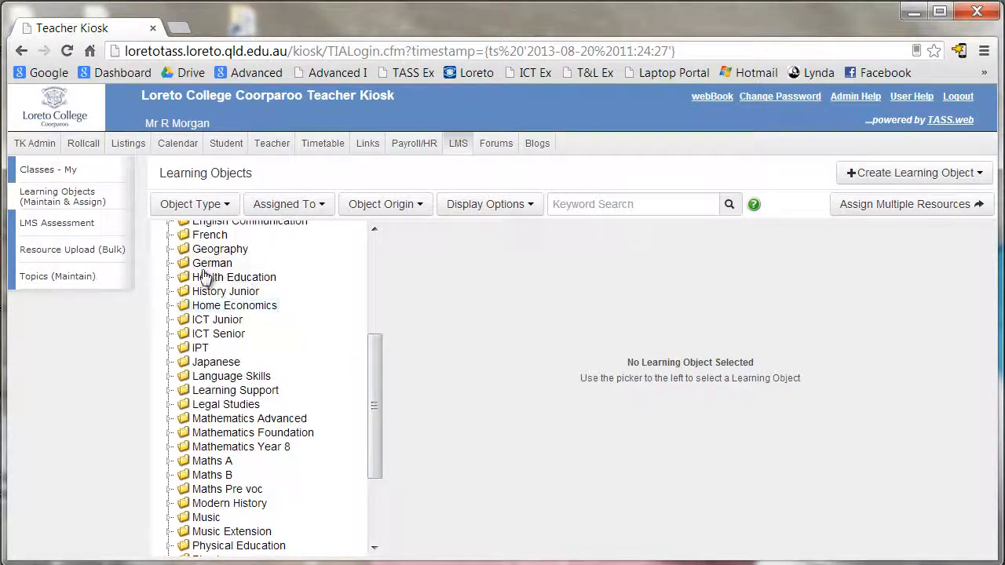
{"action": "left_click", "coordinate": [206, 321]}
{"action": "left_click", "coordinate": [218, 350]}
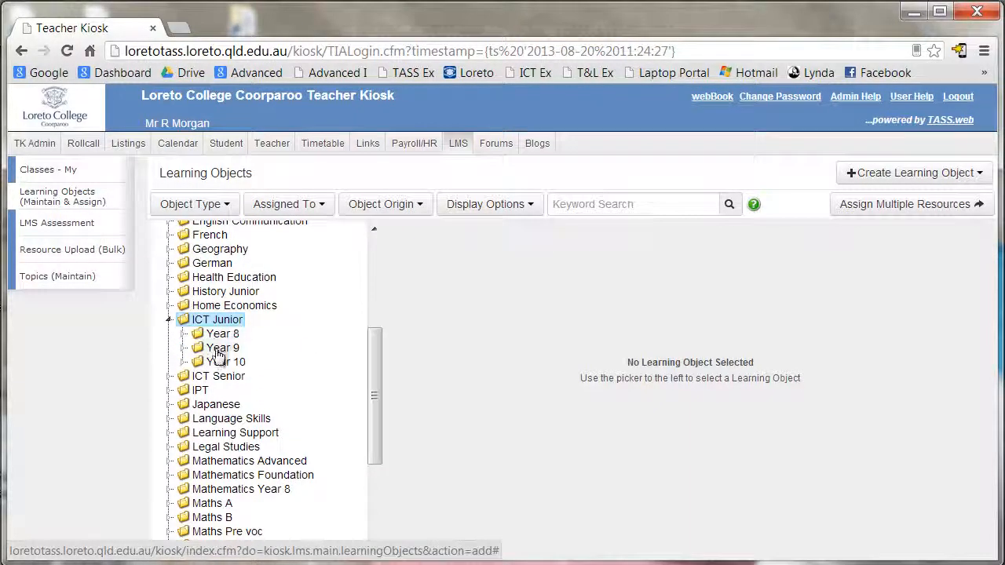
{"action": "left_click", "coordinate": [228, 361]}
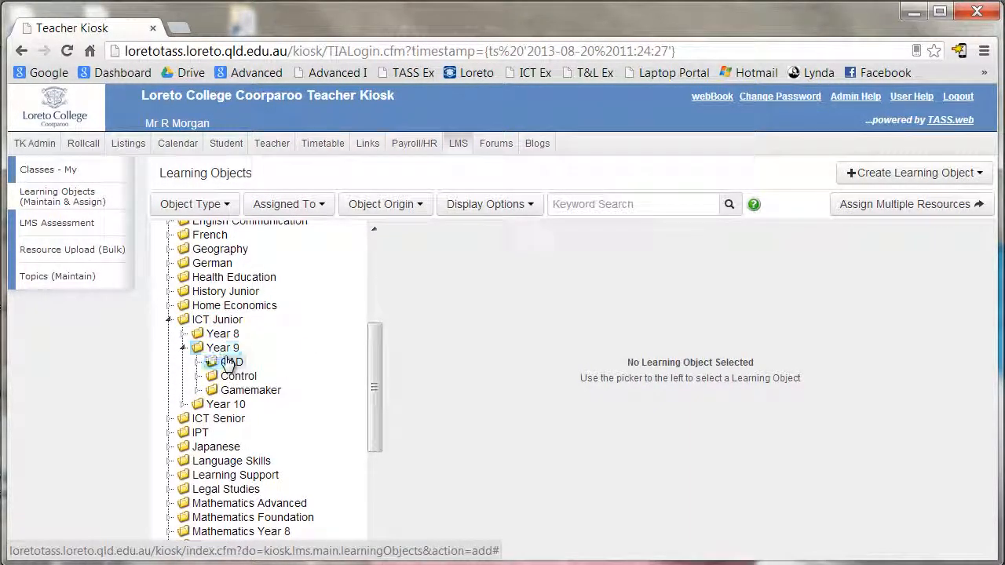
{"action": "left_click", "coordinate": [251, 377]}
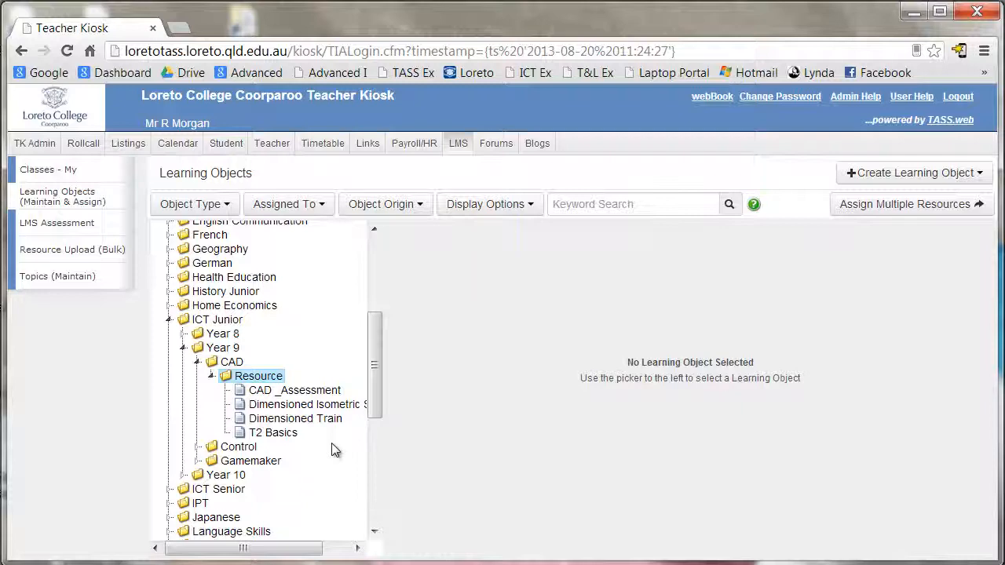
Step: Examine the details, usage and assignment options of the CAD _Assessment resource
{"action": "left_click", "coordinate": [317, 390]}
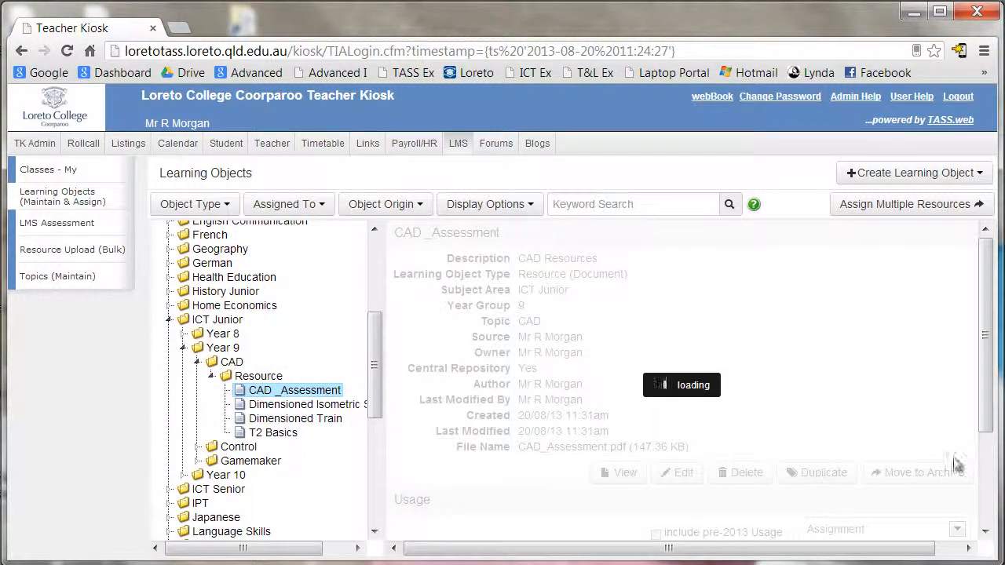
{"action": "left_click_drag", "start_coordinate": [989, 408], "coordinate": [982, 463]}
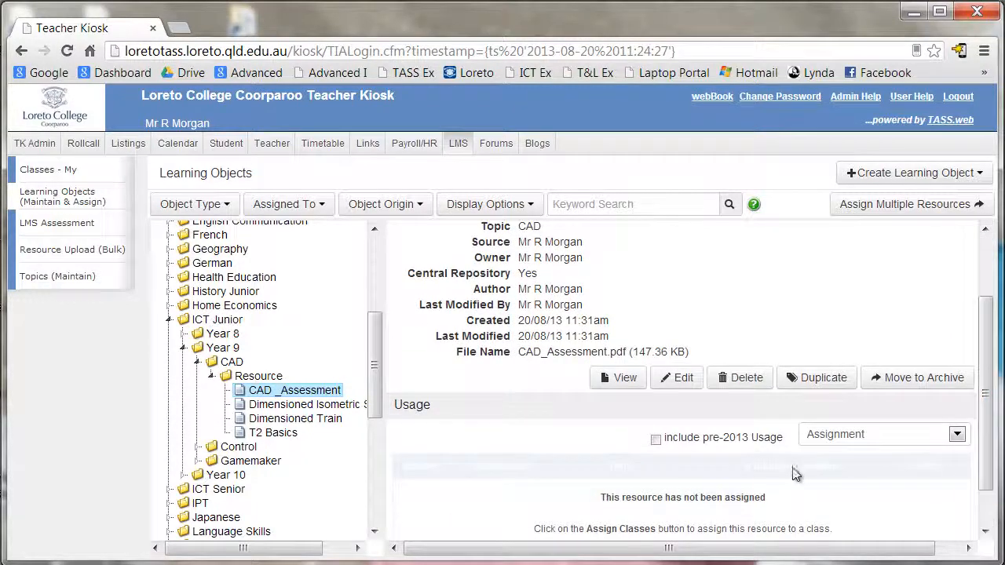
{"action": "scroll", "coordinate": [981, 459], "scroll_direction": "down", "scroll_amount": 2}
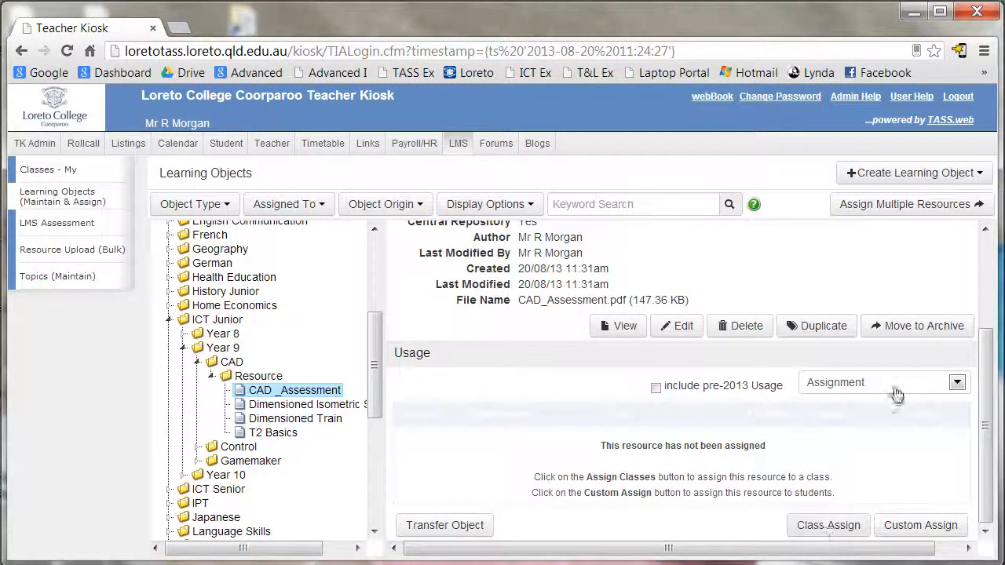
{"action": "left_click_drag", "start_coordinate": [984, 333], "coordinate": [957, 232]}
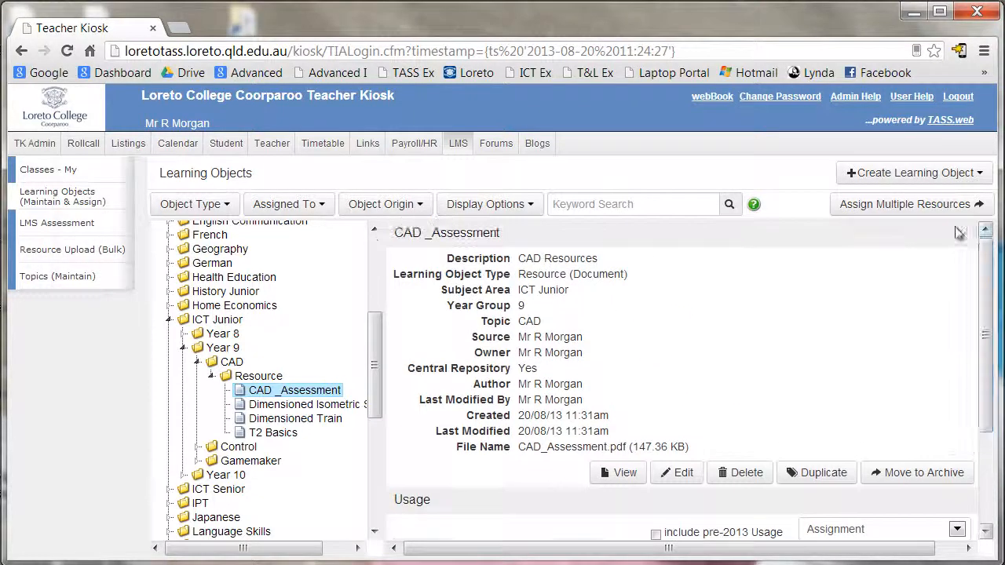
Step: Start assigning multiple resources and add CAD _Assessment, Dimensioned Isometric Shapes, Dimensioned Train and T2 Basics from ICT Junior, Year 9, CAD
{"action": "left_click", "coordinate": [900, 205]}
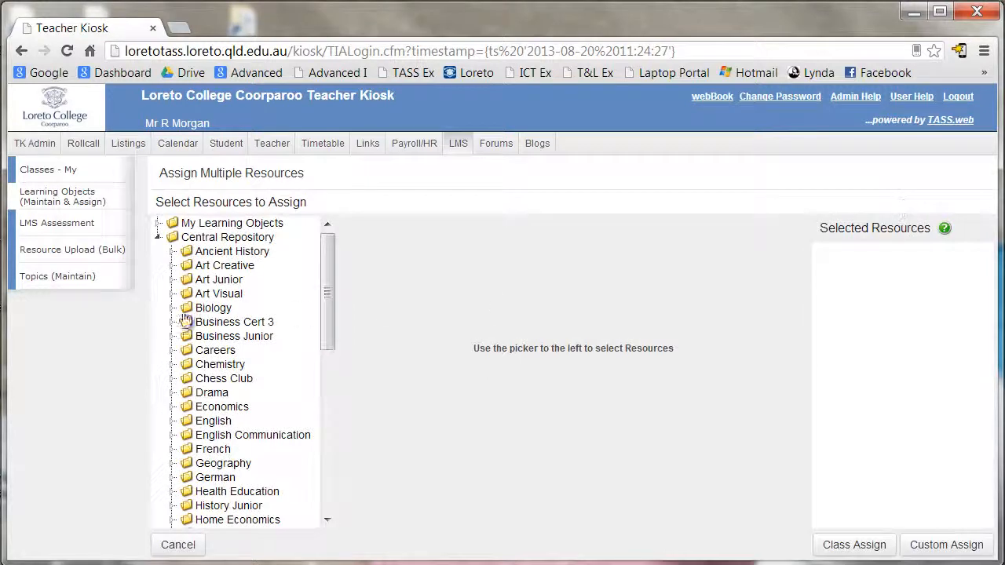
{"action": "left_click_drag", "start_coordinate": [329, 353], "coordinate": [329, 397]}
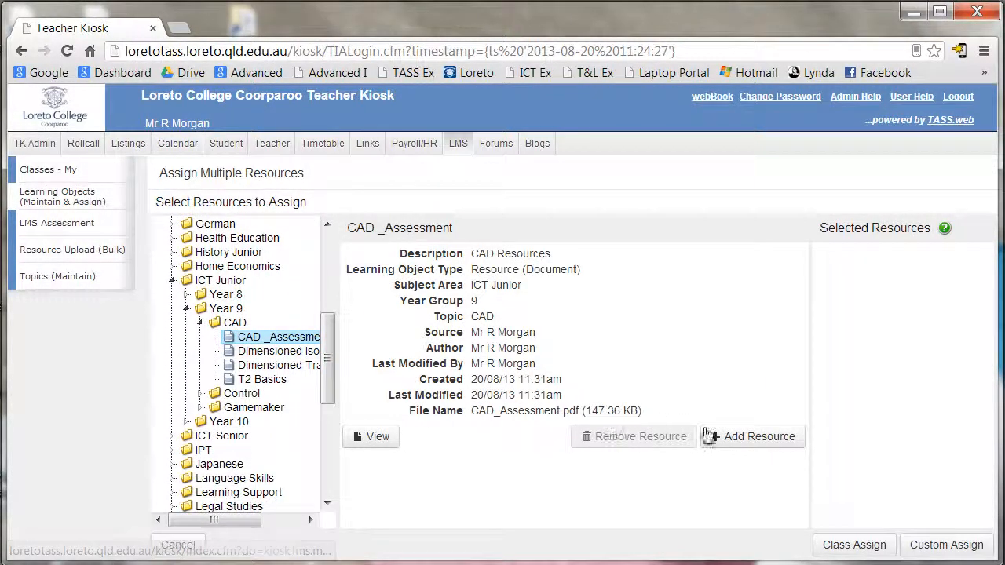
{"action": "left_click", "coordinate": [731, 436]}
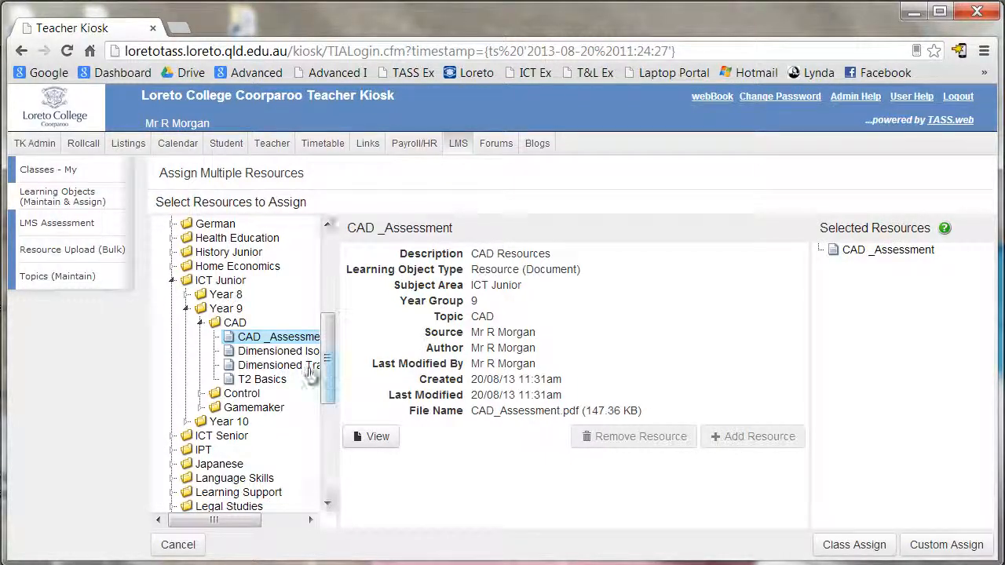
{"action": "left_click", "coordinate": [263, 350]}
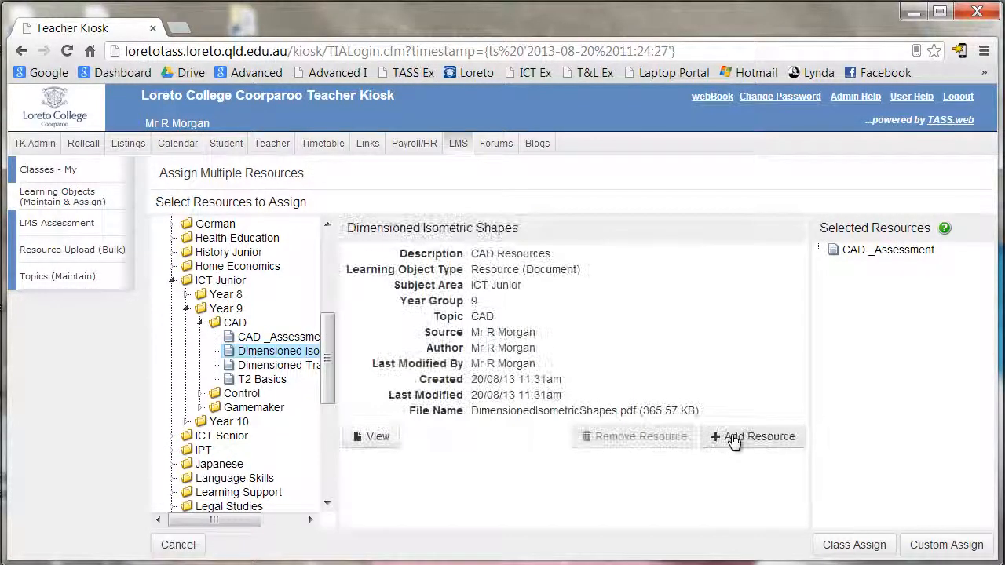
{"action": "left_click", "coordinate": [723, 436]}
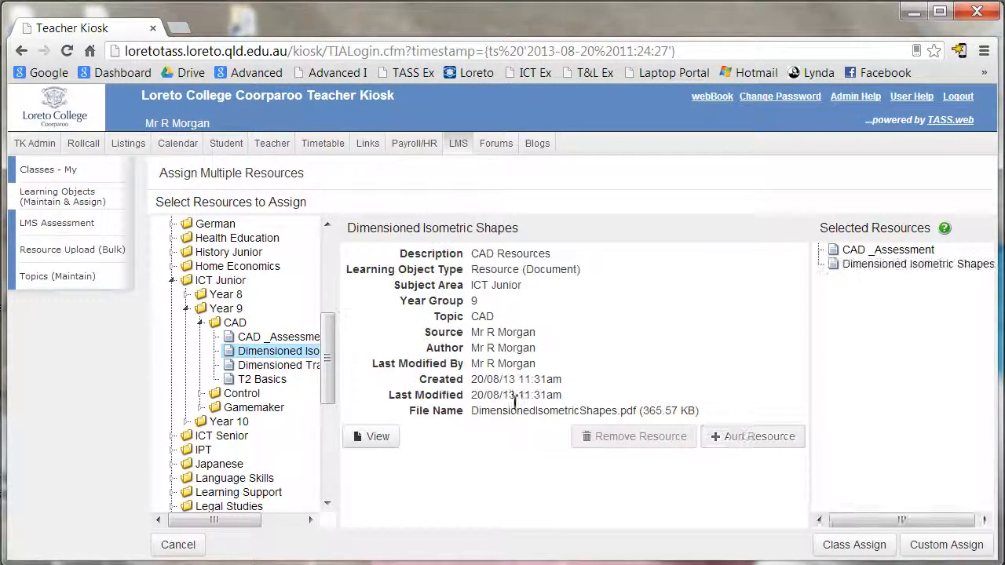
{"action": "left_click", "coordinate": [285, 365]}
{"action": "left_click", "coordinate": [738, 439]}
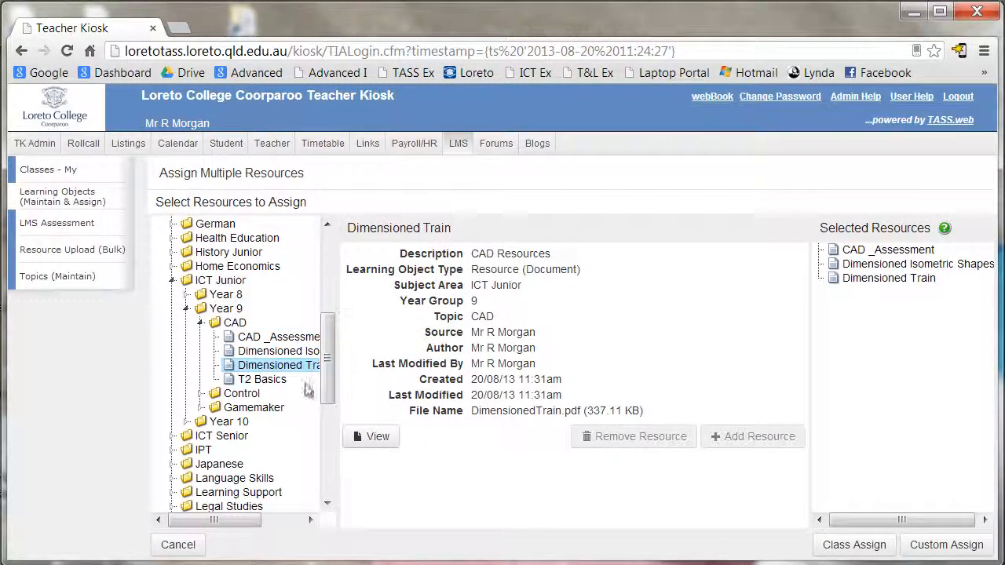
{"action": "left_click", "coordinate": [271, 380]}
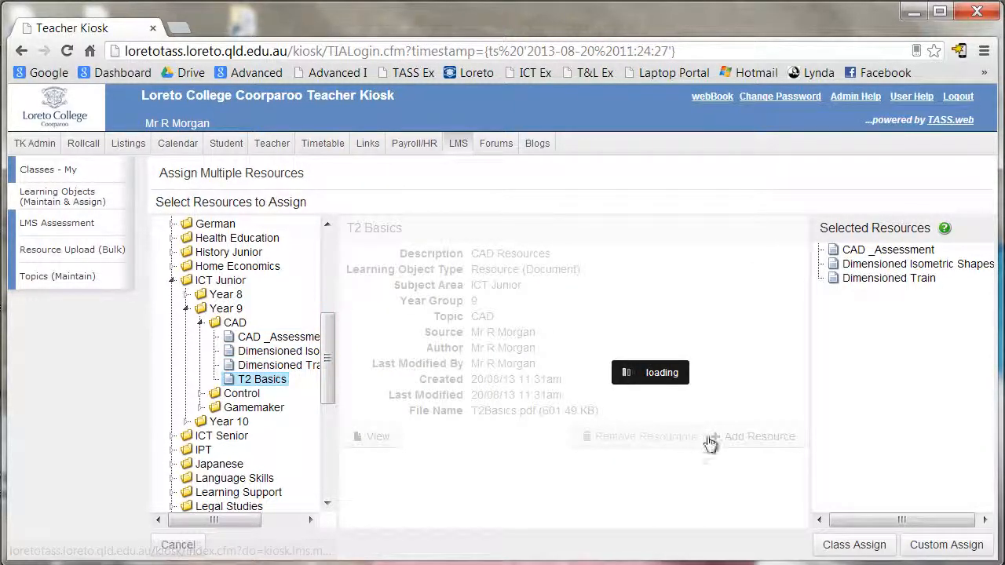
{"action": "left_click", "coordinate": [737, 438]}
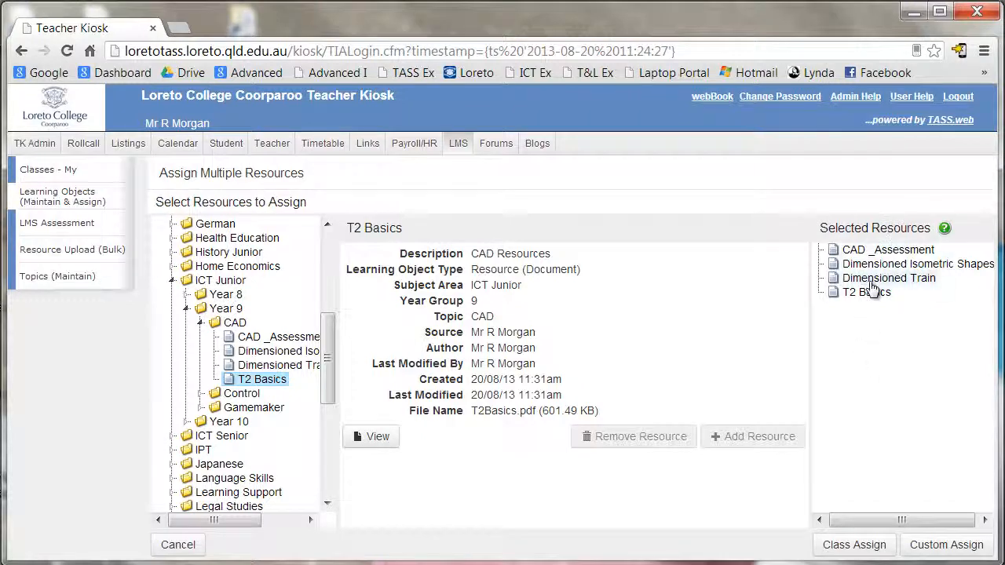
Step: Class-assign the selected resources to ICT Junior 9 BL, GO, GR, RE and WH from the All Classes group and save the assignment
{"action": "left_click", "coordinate": [854, 545]}
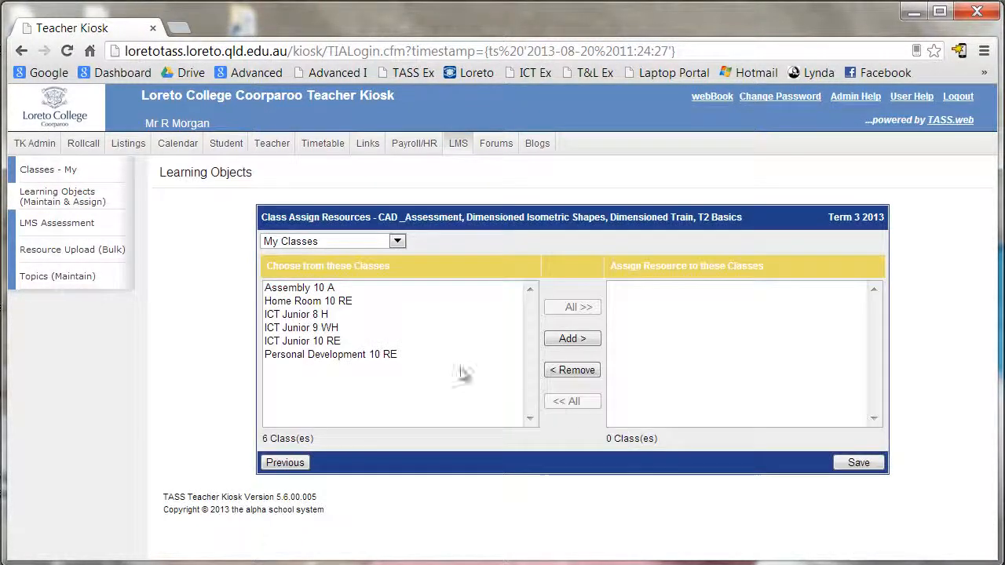
{"action": "left_click", "coordinate": [397, 241]}
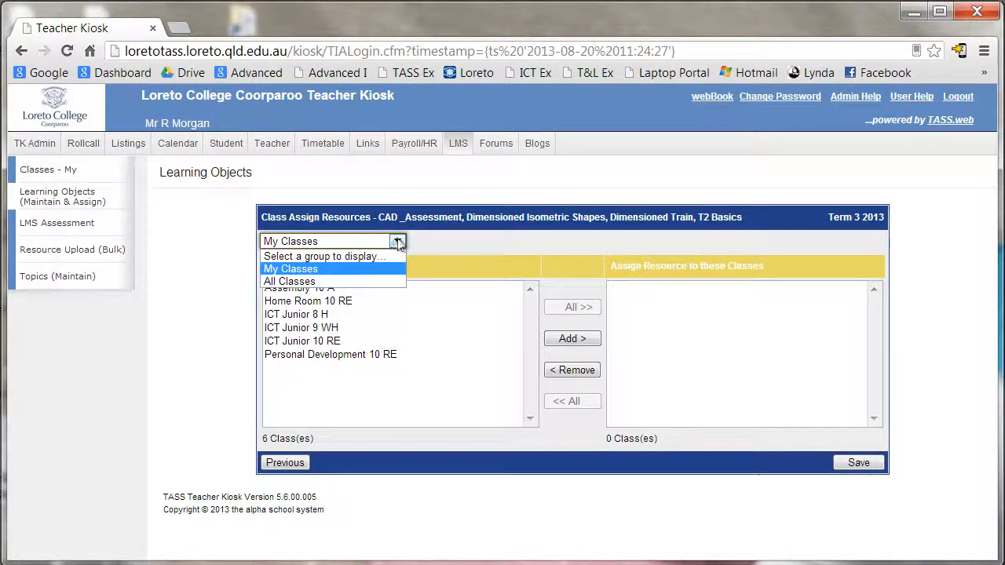
{"action": "left_click", "coordinate": [329, 282]}
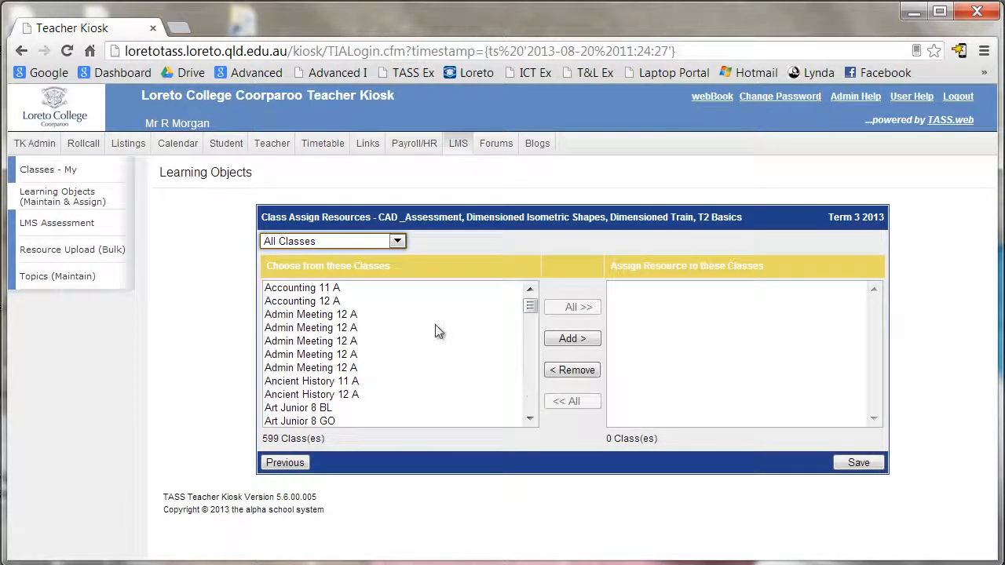
{"action": "left_click_drag", "start_coordinate": [529, 308], "coordinate": [529, 353]}
{"action": "left_click", "coordinate": [327, 394]}
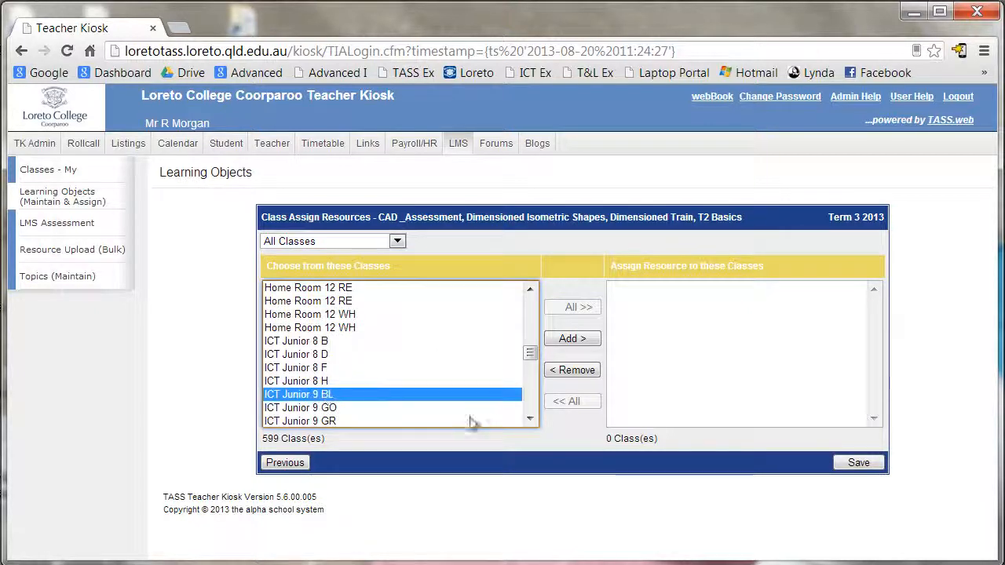
{"action": "left_click", "coordinate": [530, 420]}
{"action": "left_click", "coordinate": [529, 420]}
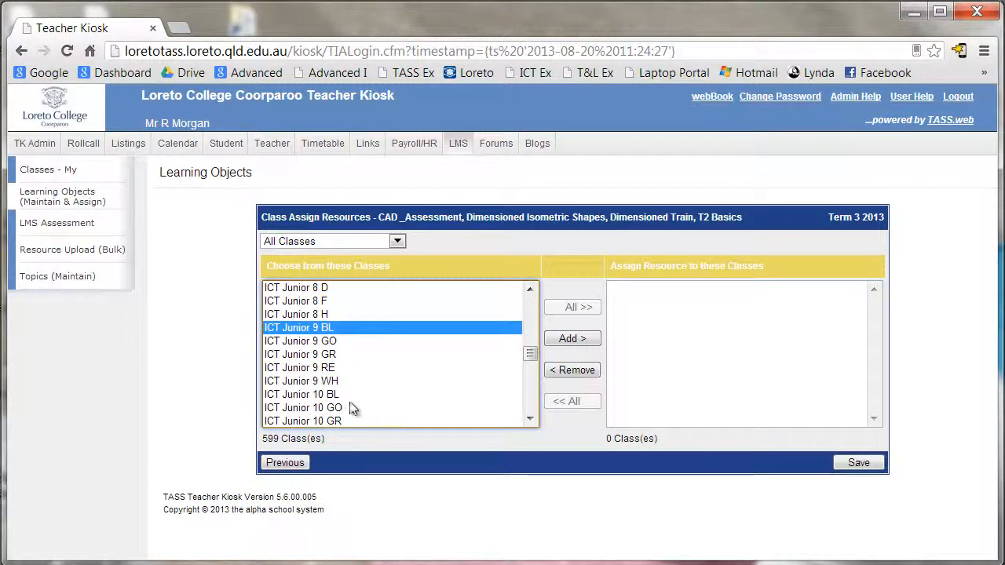
{"action": "left_click", "coordinate": [318, 381], "text": "shift"}
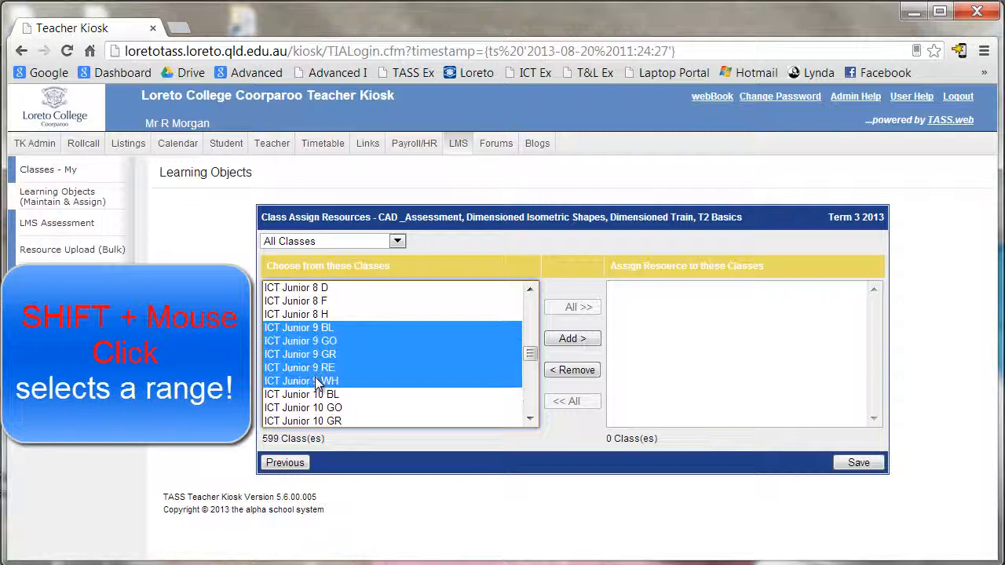
{"action": "left_click", "coordinate": [571, 341]}
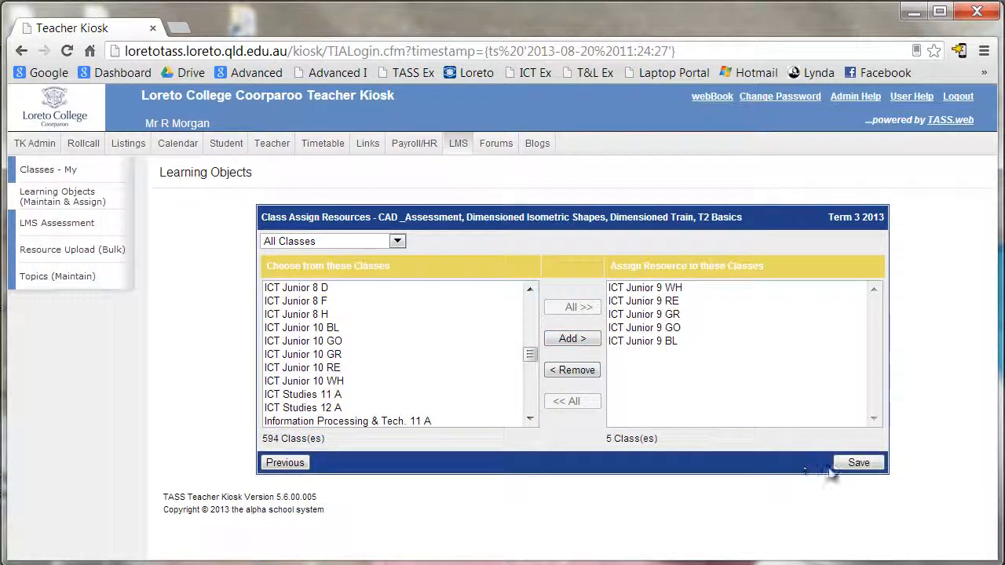
{"action": "left_click", "coordinate": [858, 464]}
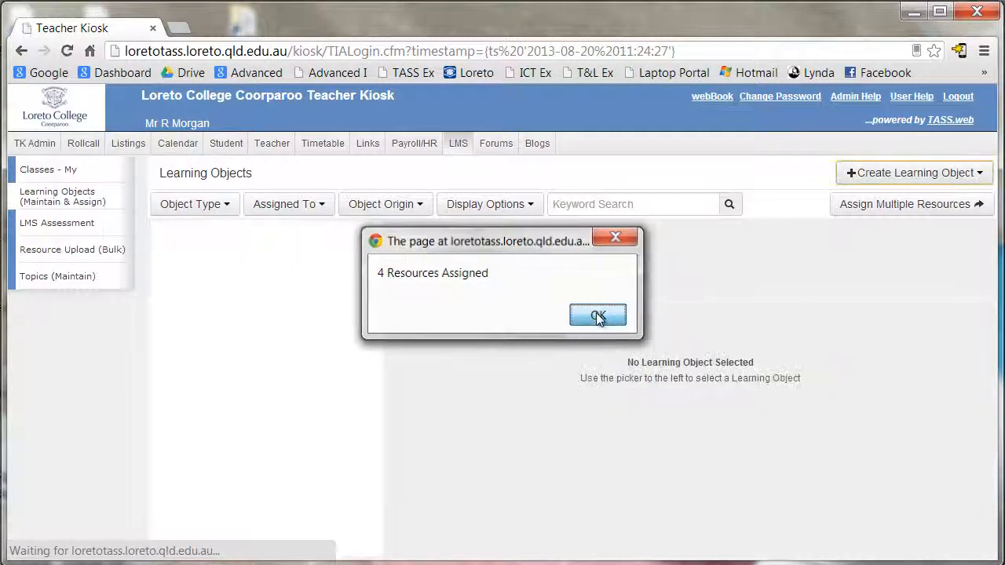
{"action": "left_click", "coordinate": [598, 316]}
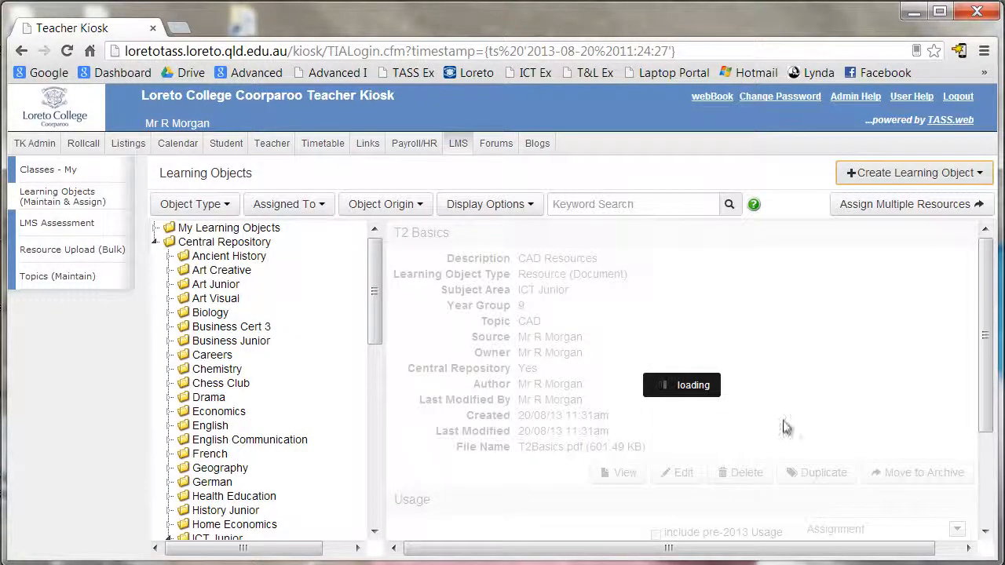
Step: Check the class usage lists of the T2 Basics and CAD _Assessment resources
{"action": "scroll", "coordinate": [983, 349], "scroll_direction": "down", "scroll_amount": 1}
{"action": "scroll", "coordinate": [983, 350], "scroll_direction": "down", "scroll_amount": 3}
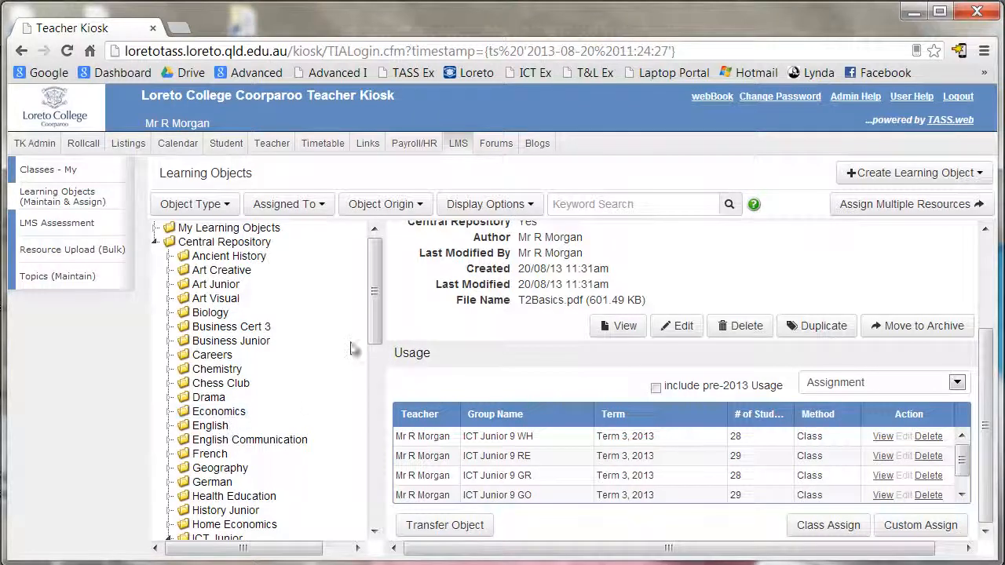
{"action": "left_click_drag", "start_coordinate": [373, 326], "coordinate": [372, 396]}
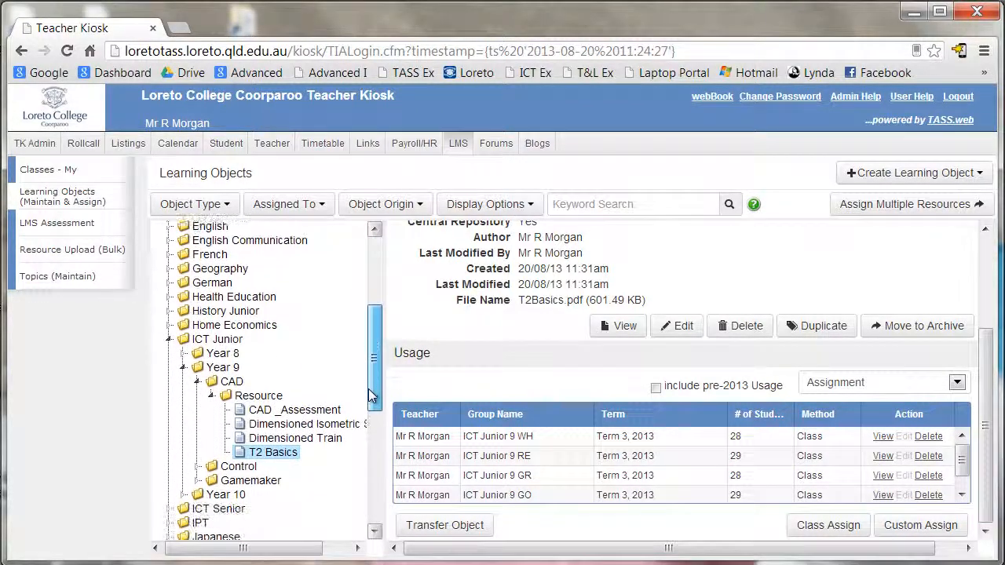
{"action": "left_click", "coordinate": [295, 410]}
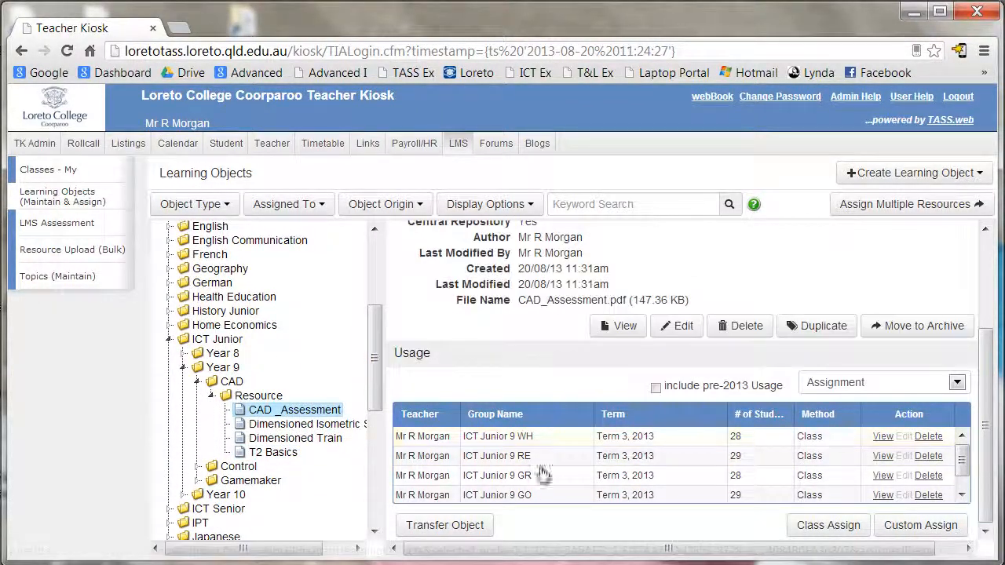